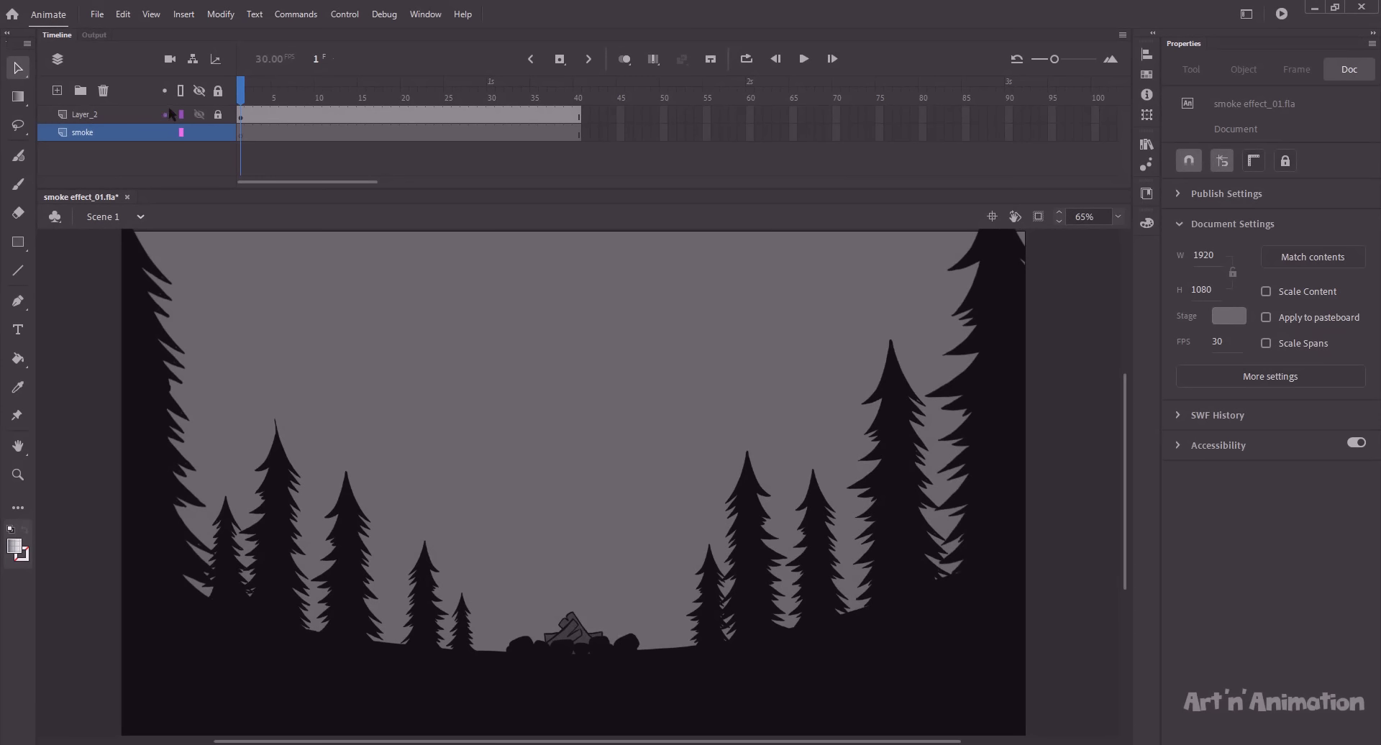
Draw a tall rectangle about 336 by 591 px on the smoke layer, directly above the campfire
left_click(199, 114)
left_click(200, 116)
key("r")
left_click_drag(493, 347, 652, 625)
Give the rectangle a solid orange fill, #CC3300
key("v")
left_click(613, 508)
left_click(1187, 311)
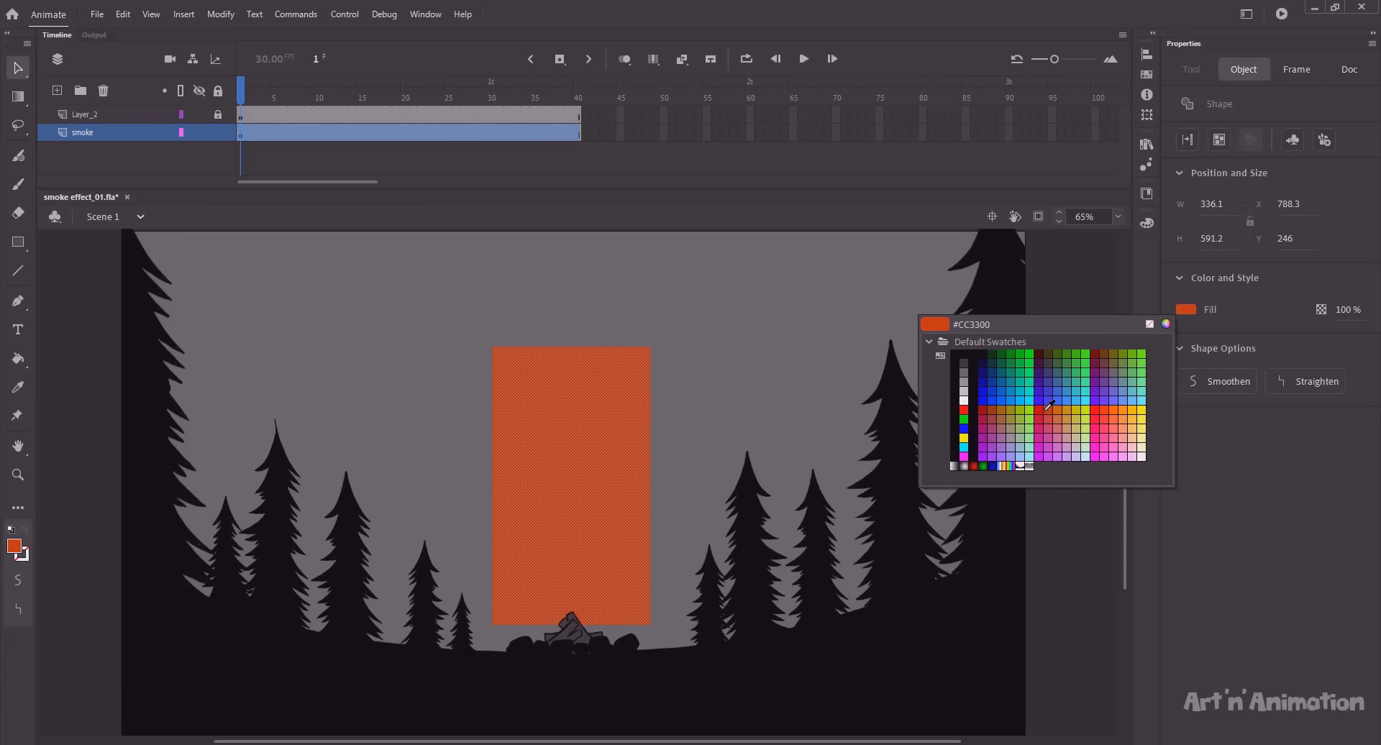
left_click(1046, 411)
left_click(777, 346)
Taper the rectangle by pulling its lower corners together down at the campfire and spreading its upper corners outward and up
left_click_drag(493, 625, 536, 717)
left_click_drag(651, 625, 558, 717)
left_click_drag(493, 347, 476, 273)
left_click_drag(651, 346, 674, 273)
Hide Layer_2 and bend both side edges of the orange shape into a wavy smoke outline
left_click(199, 114)
left_click_drag(535, 626, 524, 626)
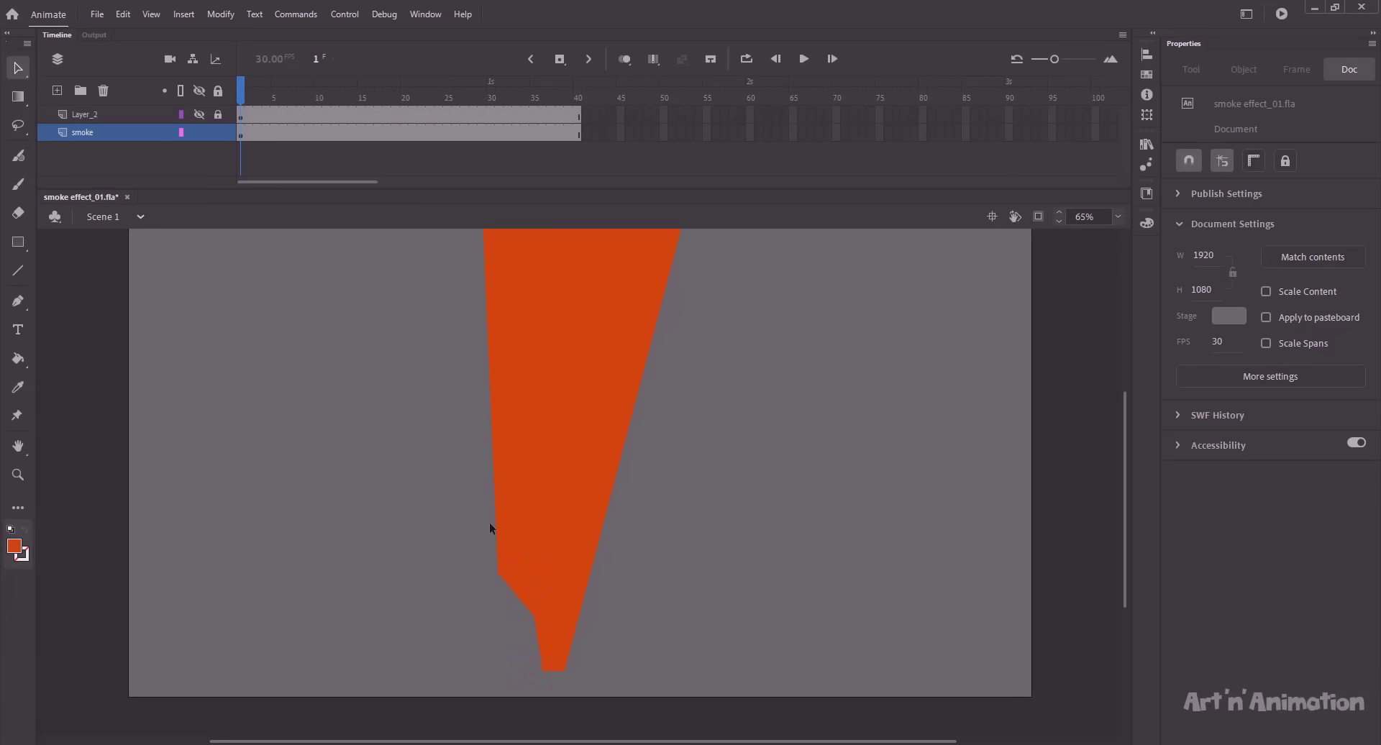
left_click_drag(485, 383, 460, 371)
left_click_drag(472, 311, 511, 312)
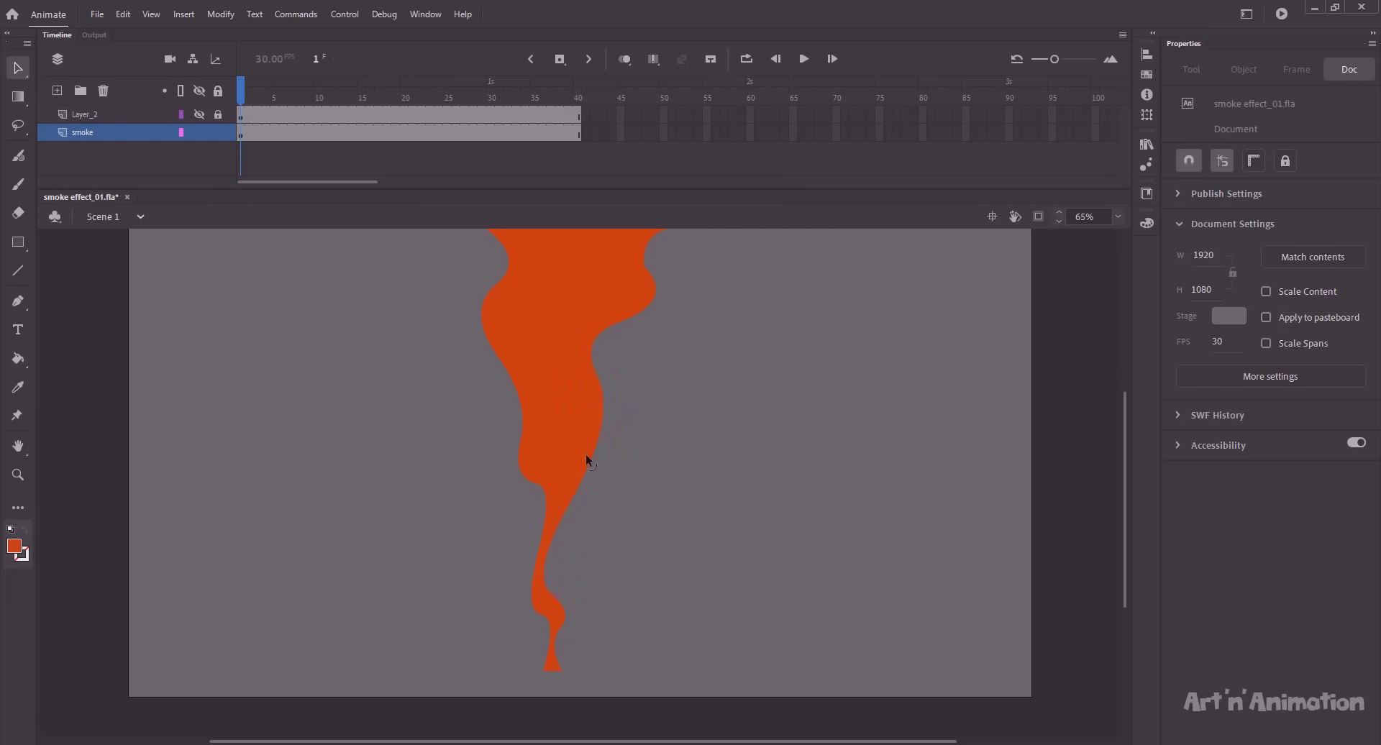
left_click_drag(596, 459, 590, 469)
left_click_drag(647, 267, 654, 259)
Pull the two top corners of the smoke shape further up and slightly outward, toward the stage's upper edge
left_click_drag(741, 388, 744, 518)
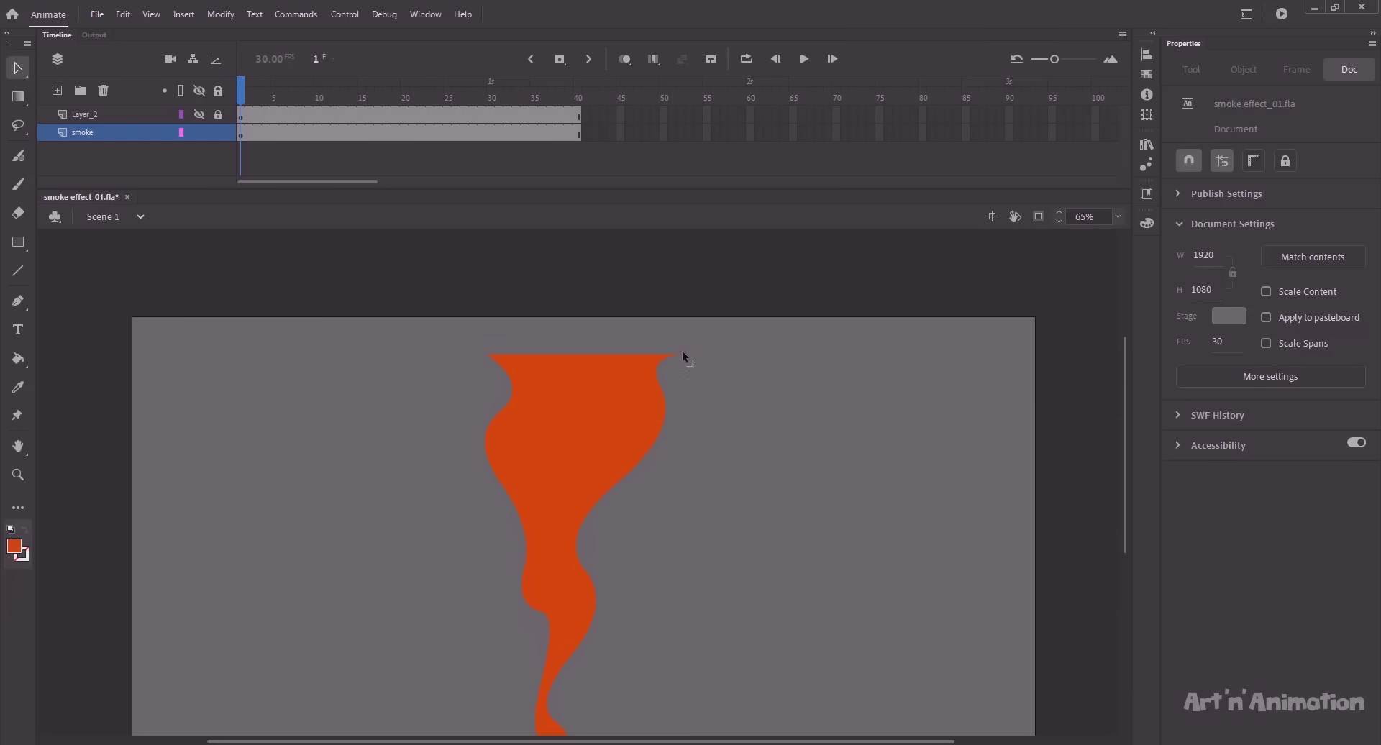
left_click_drag(679, 352, 692, 302)
left_click_drag(488, 352, 482, 302)
scroll(566, 460, "down", 3)
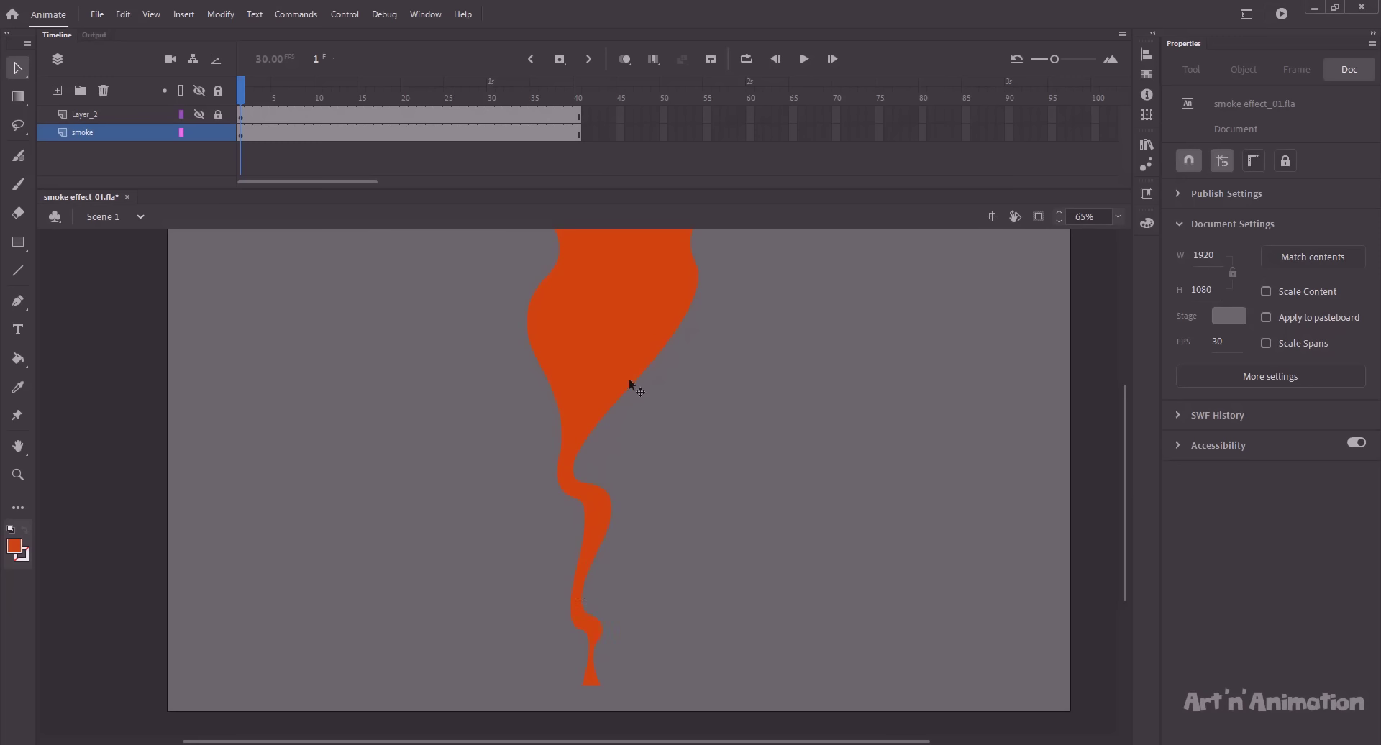
Reshape the upper right edge of the smoke into a rounded bulge with an outward sweep above it
left_click_drag(652, 365, 676, 376)
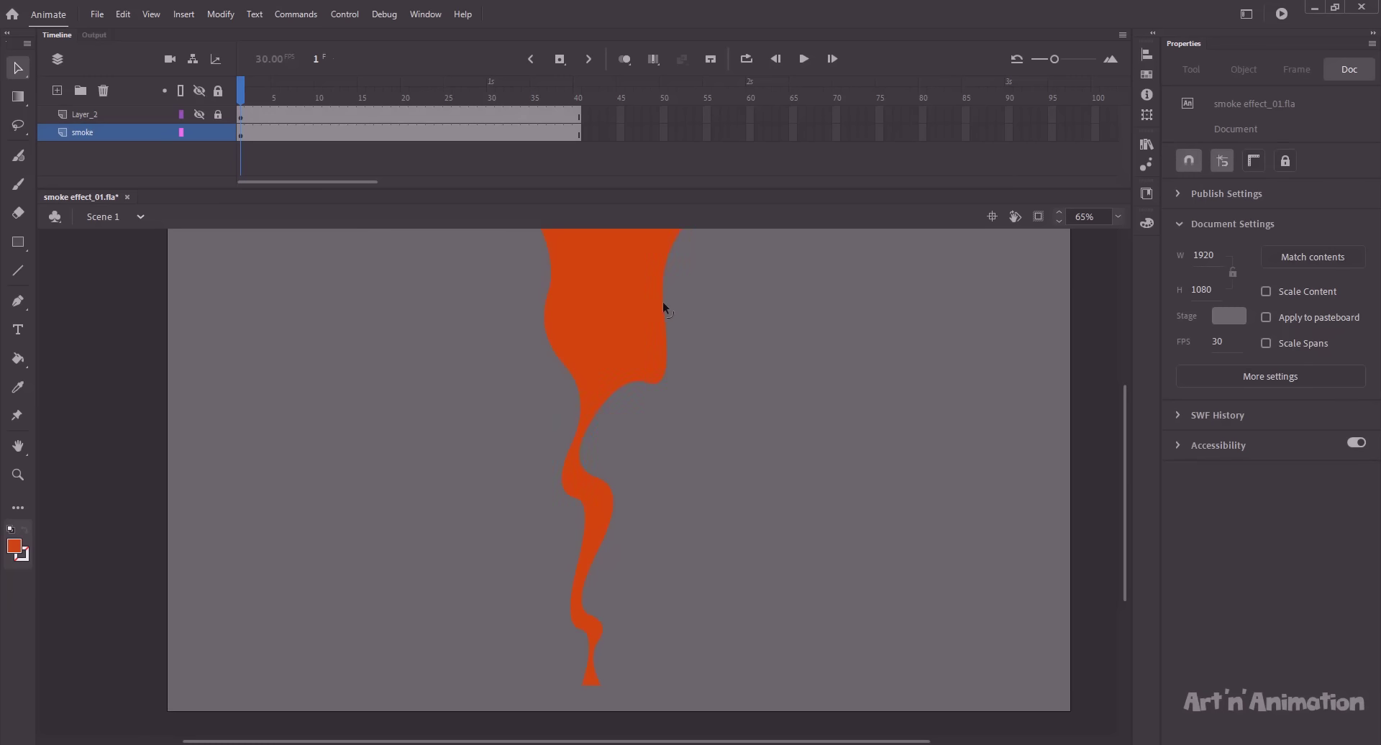
left_click_drag(744, 253, 739, 306)
left_click_drag(702, 324, 734, 247)
left_click_drag(689, 377, 679, 377)
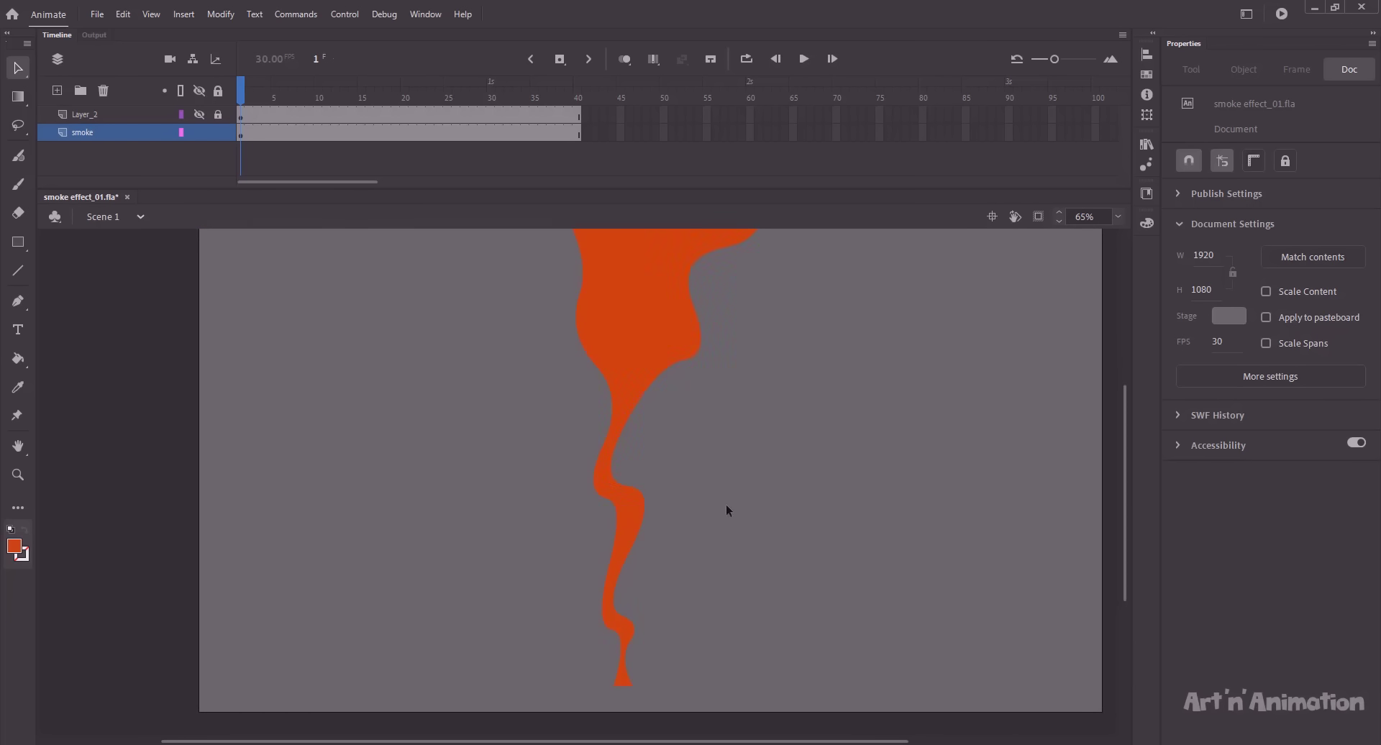
Convert the smoke shape to a graphic symbol named Smoke_01
left_click(609, 335)
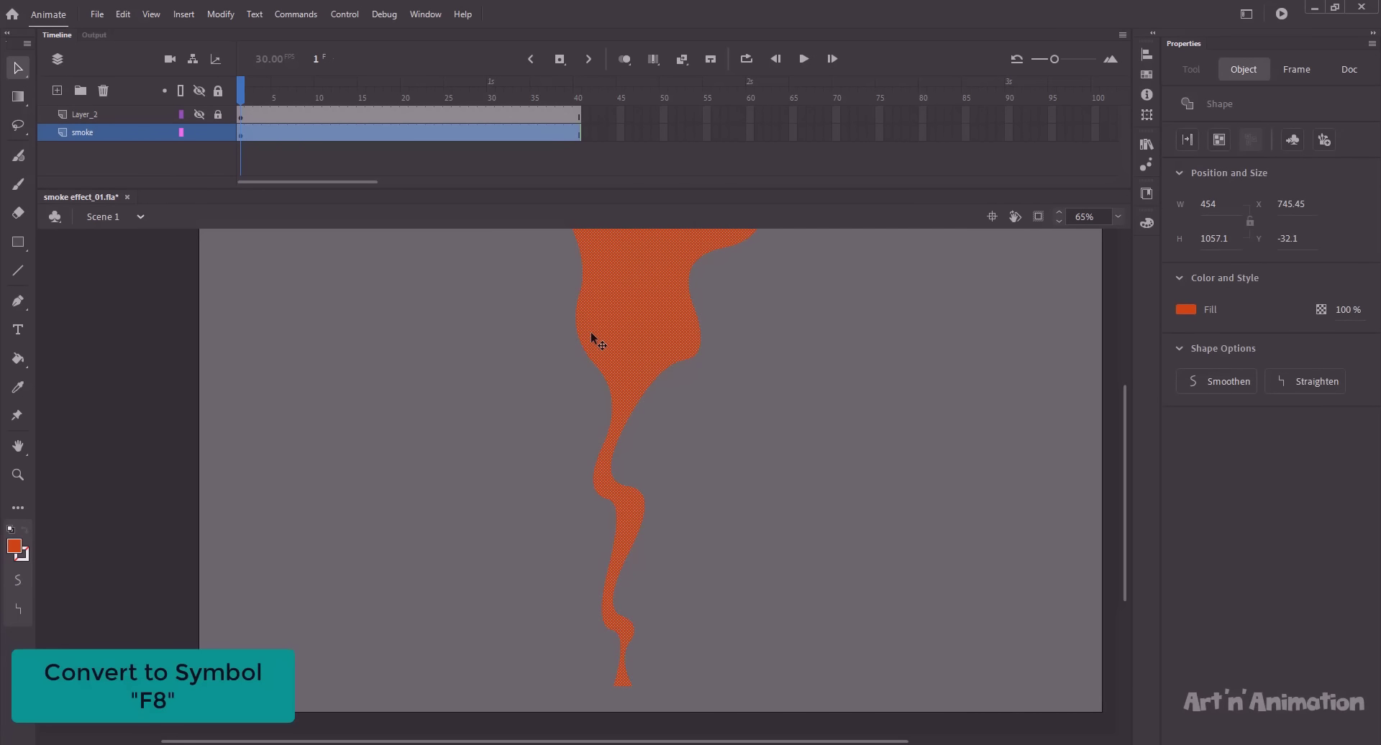
key("F8")
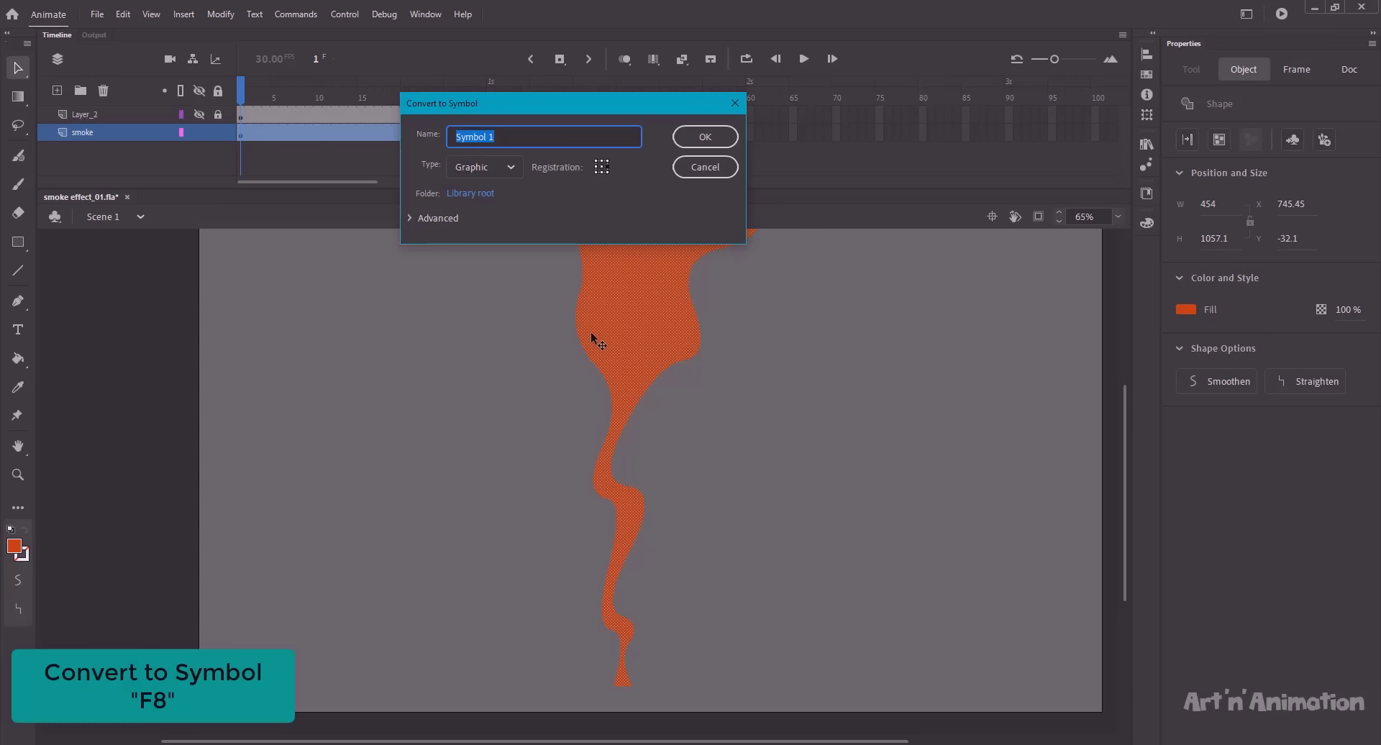
type("Smoke_01")
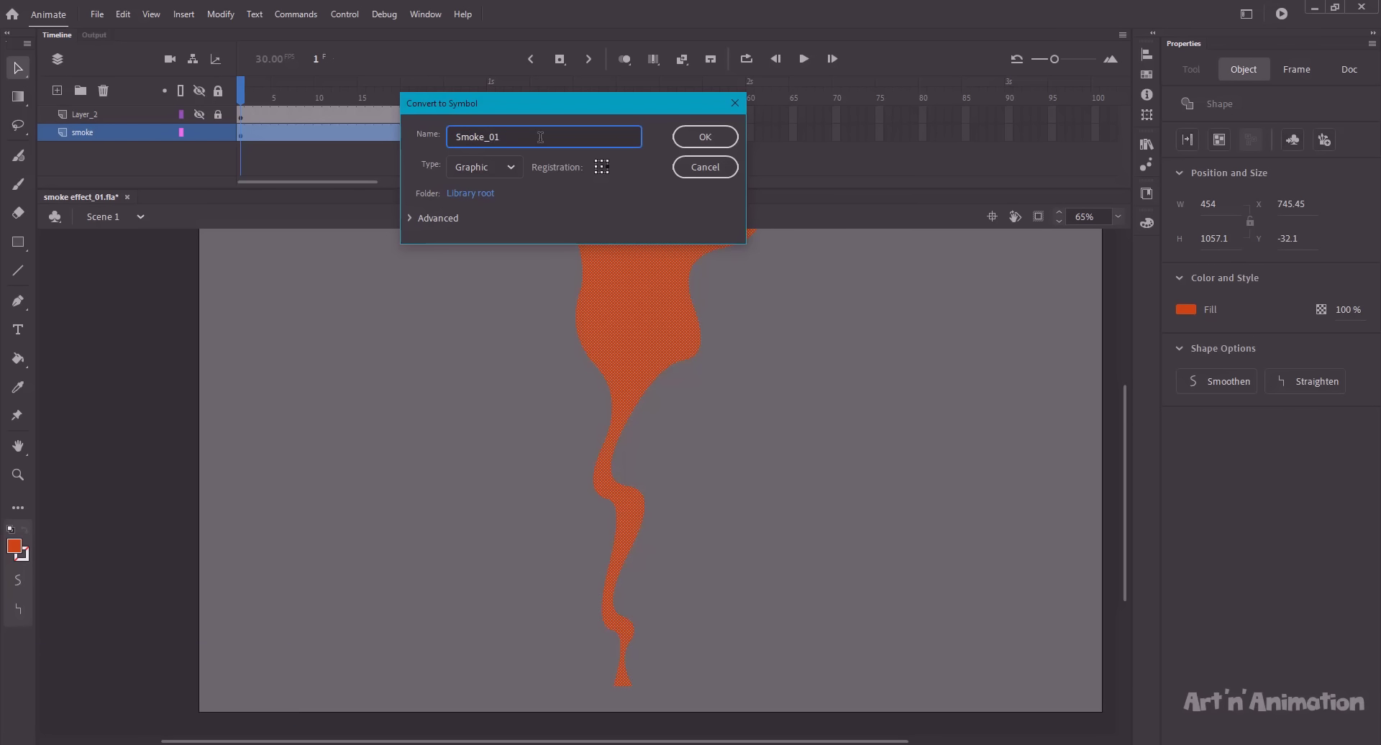
key("Return")
Open the Smoke_01 symbol for editing, extend Layer_1 to frame 40 and return to the first frame
double_click(619, 401)
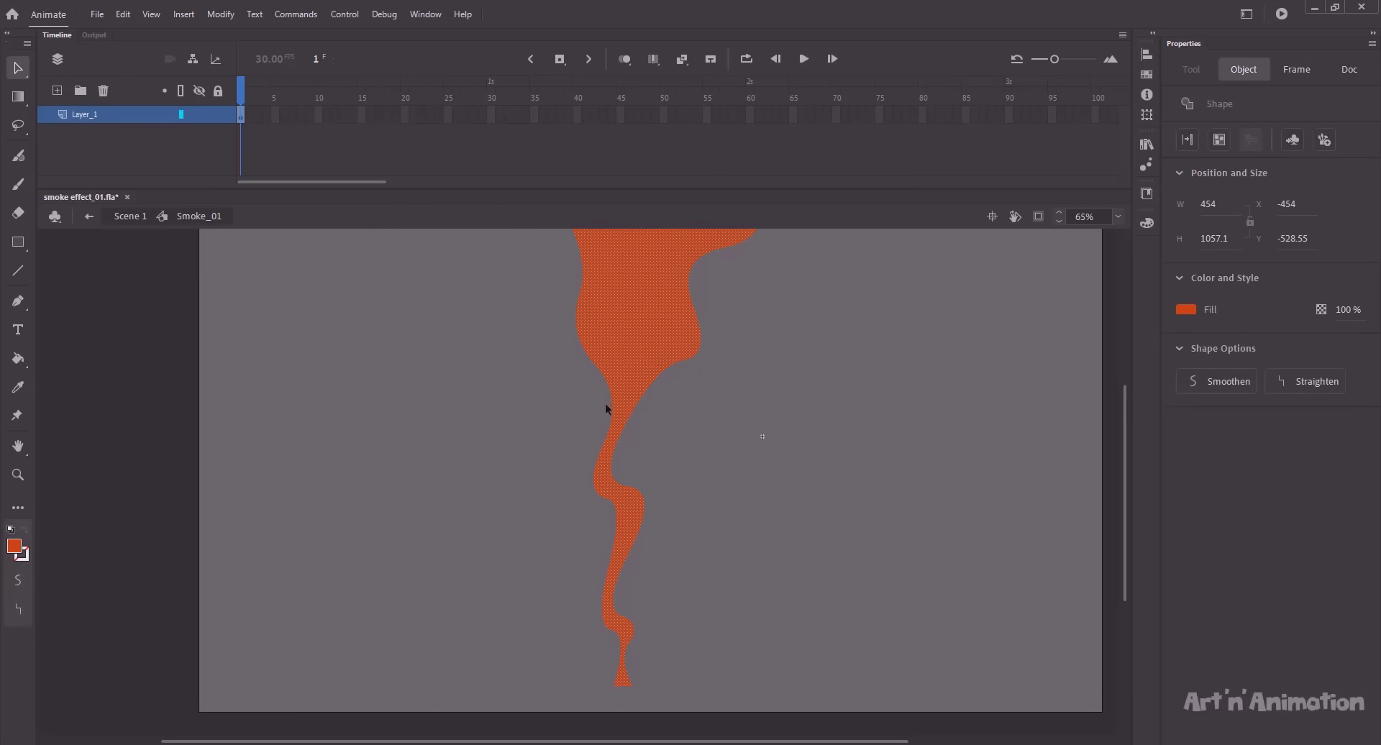
left_click(543, 363)
left_click(576, 117)
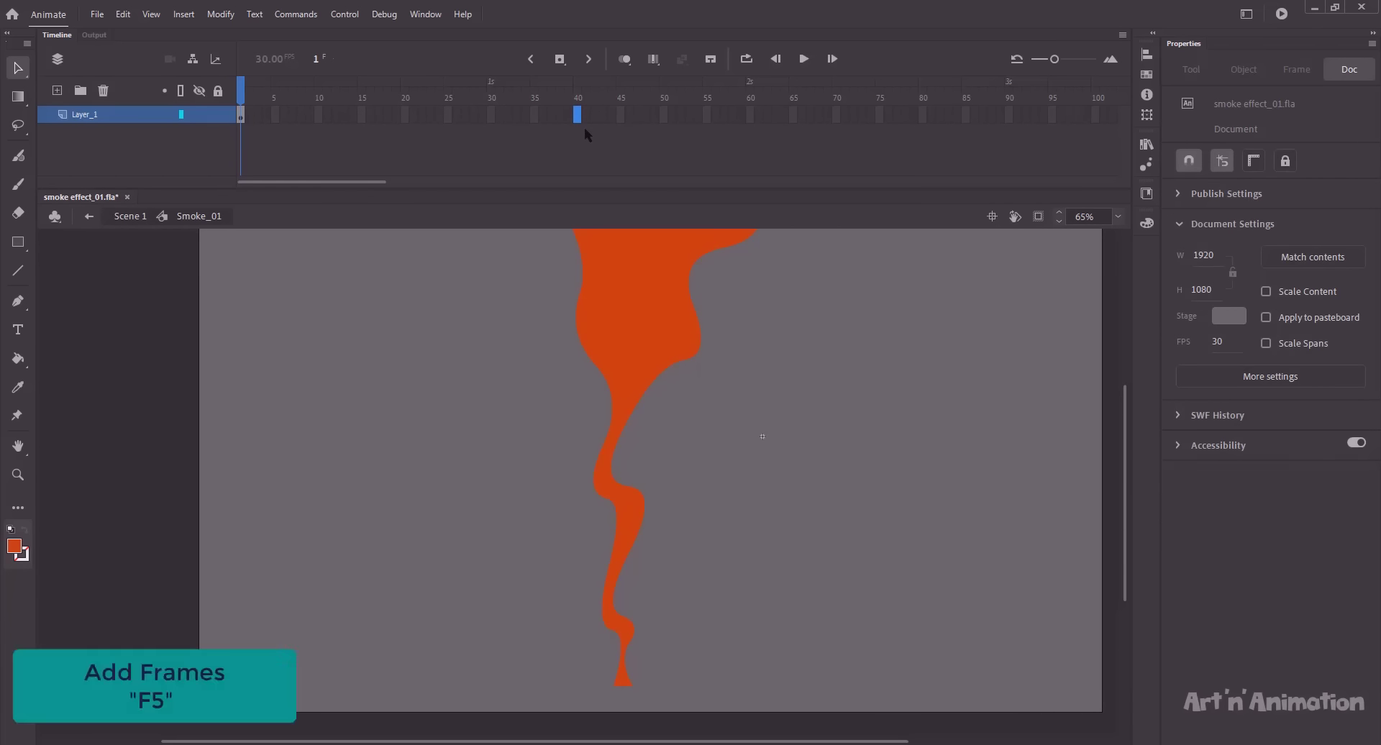
key("F5")
left_click(242, 100)
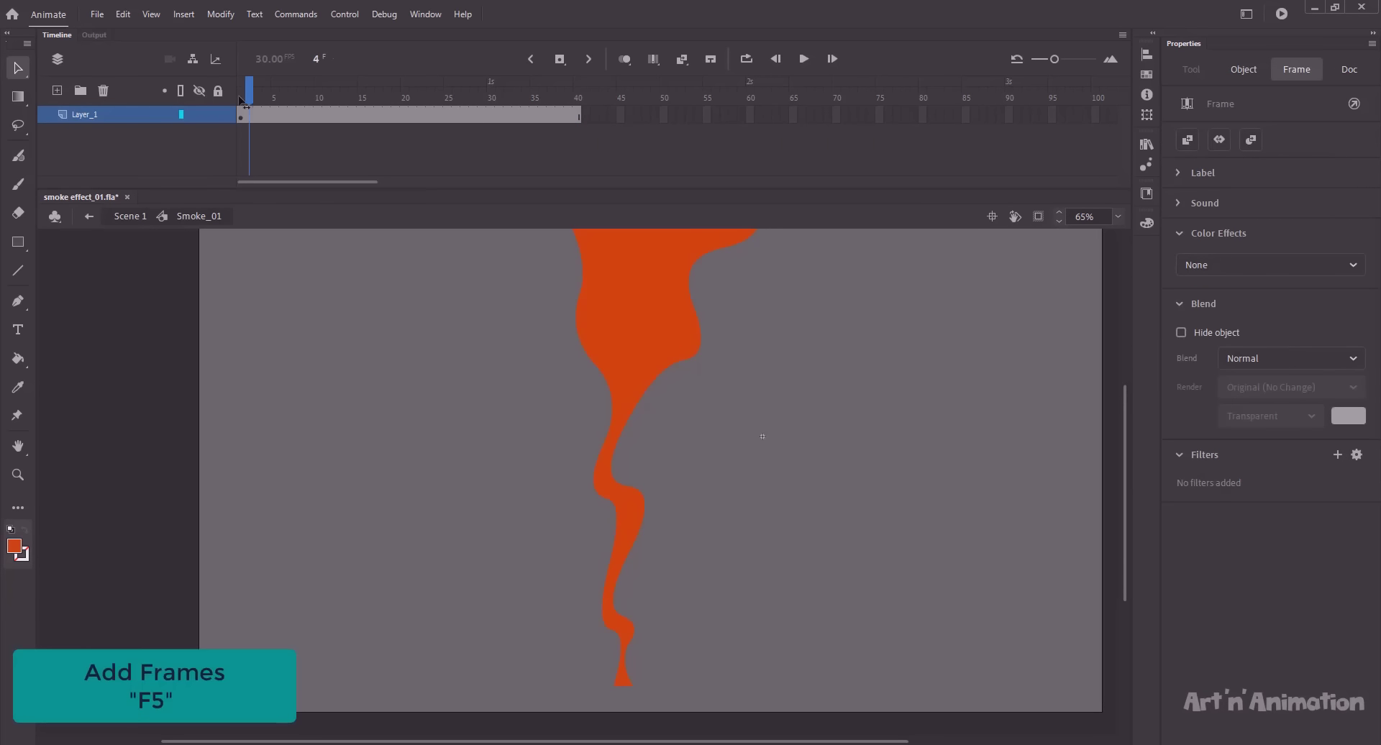
Change the smoke shape's fill to white, #FFFFFF
left_click(639, 310)
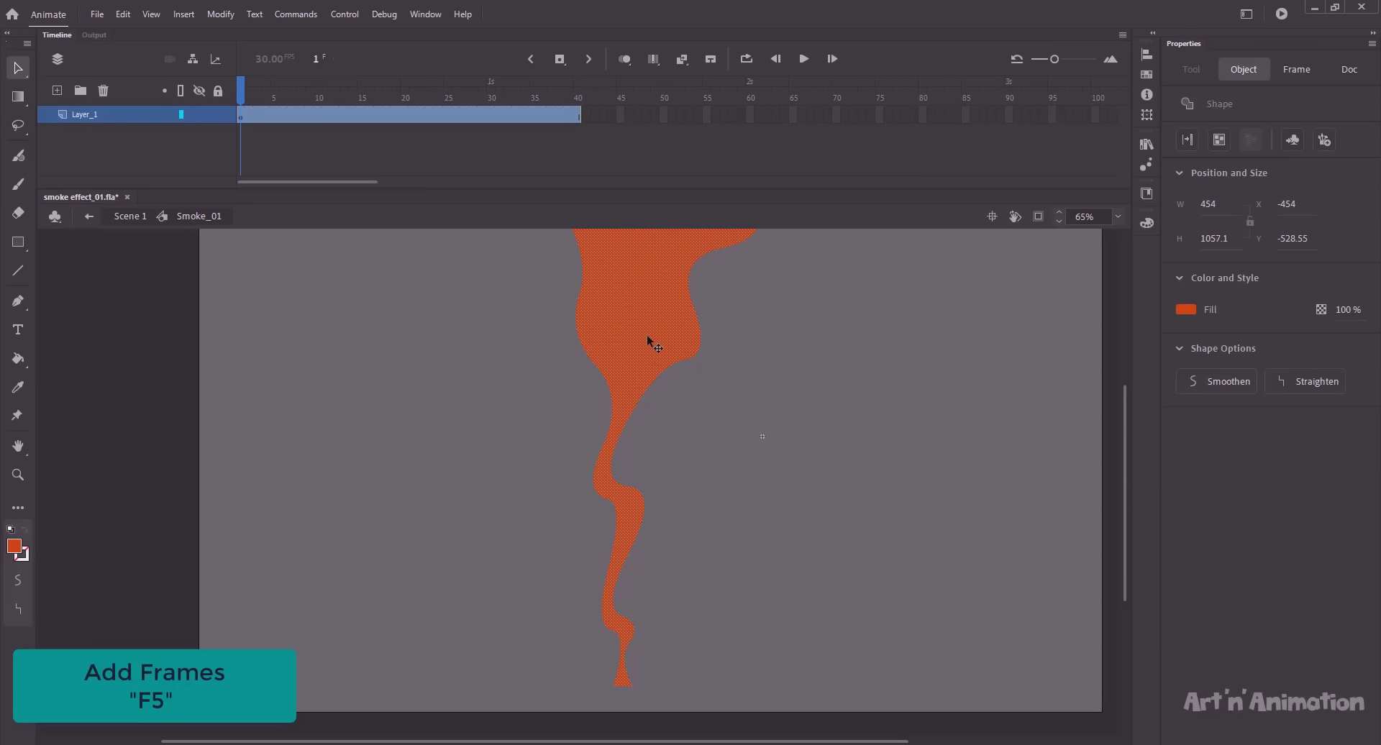
left_click(1185, 309)
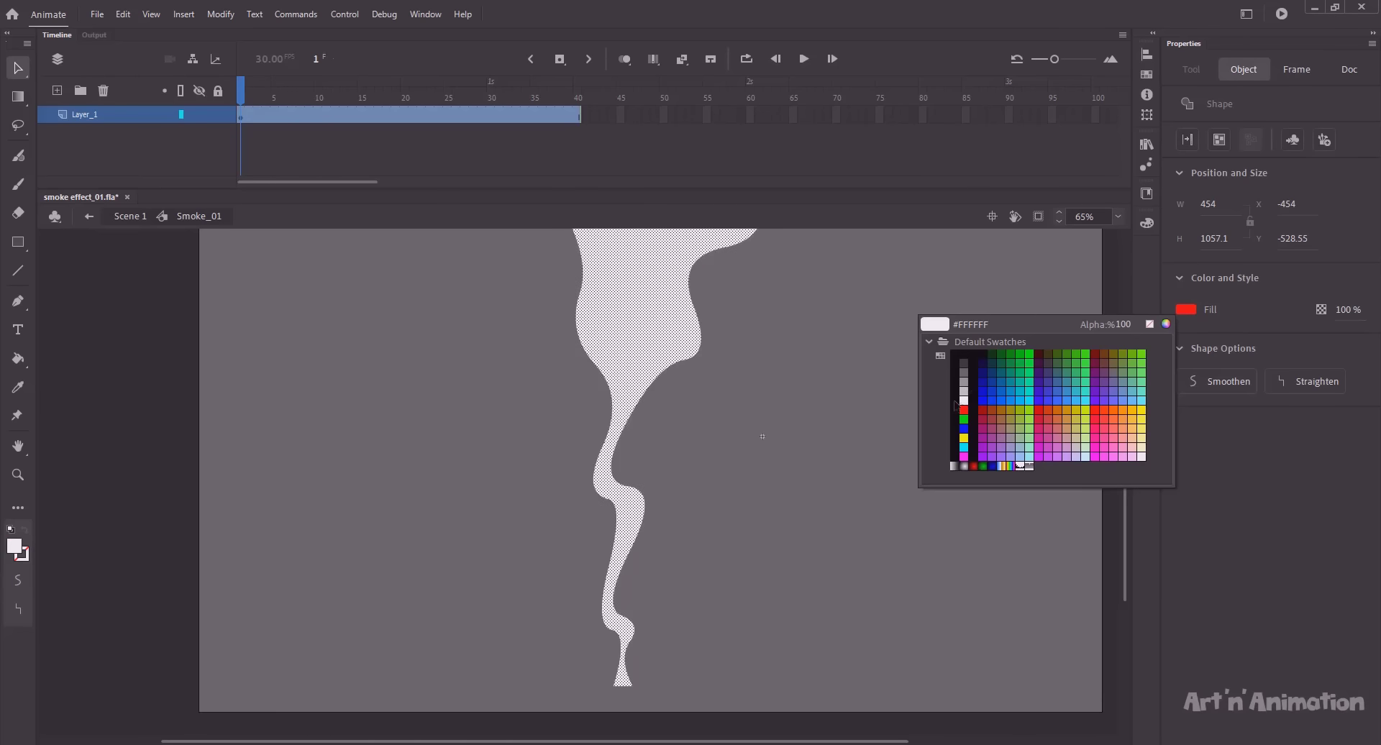
key("Escape")
left_click(1186, 309)
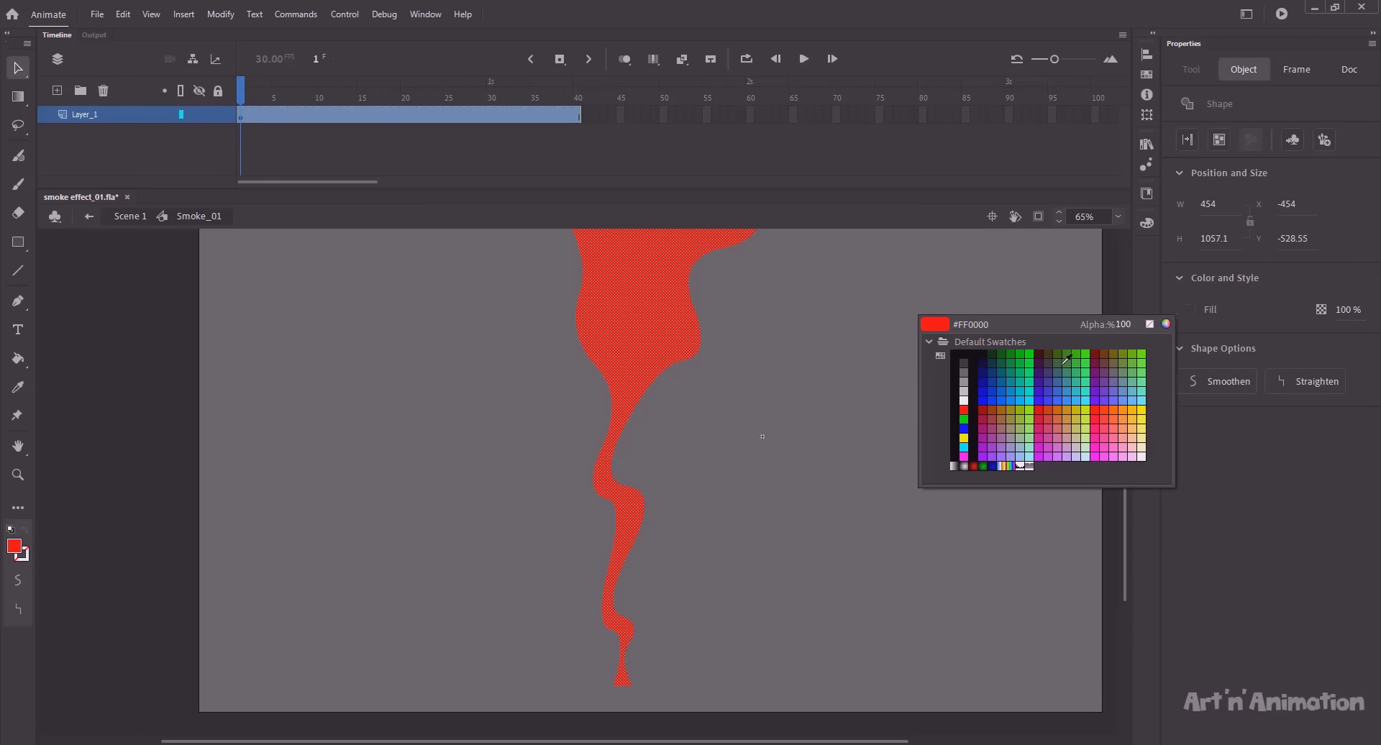
left_click(963, 397)
Change the smoke's fill to a linear gradient and orient it vertically, so it runs from white above to a faded base
left_click(1146, 223)
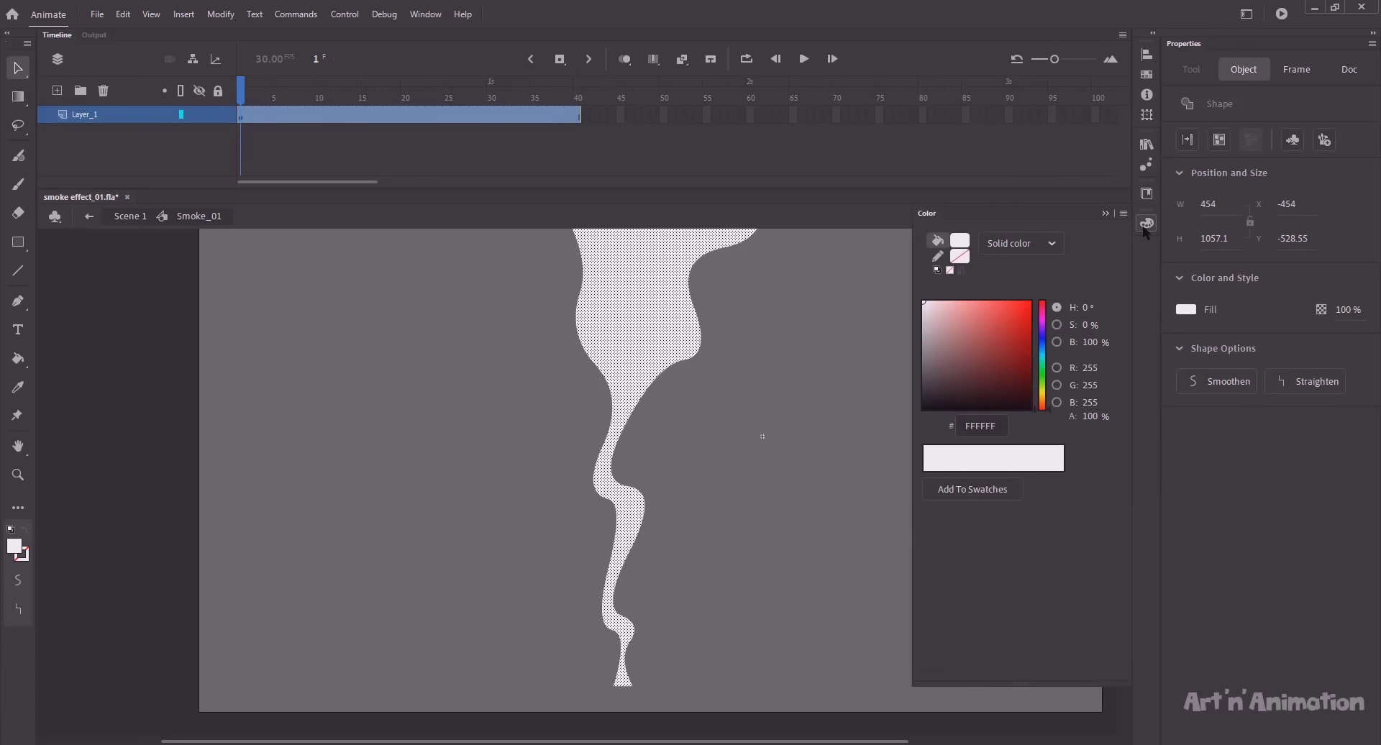
left_click(1021, 243)
left_click(1015, 288)
left_click(18, 96)
left_click(18, 68)
Add a keyframe at frame 40 of Layer_1 and bring up the tween commands for the frames between the two keyframes
left_click(577, 115)
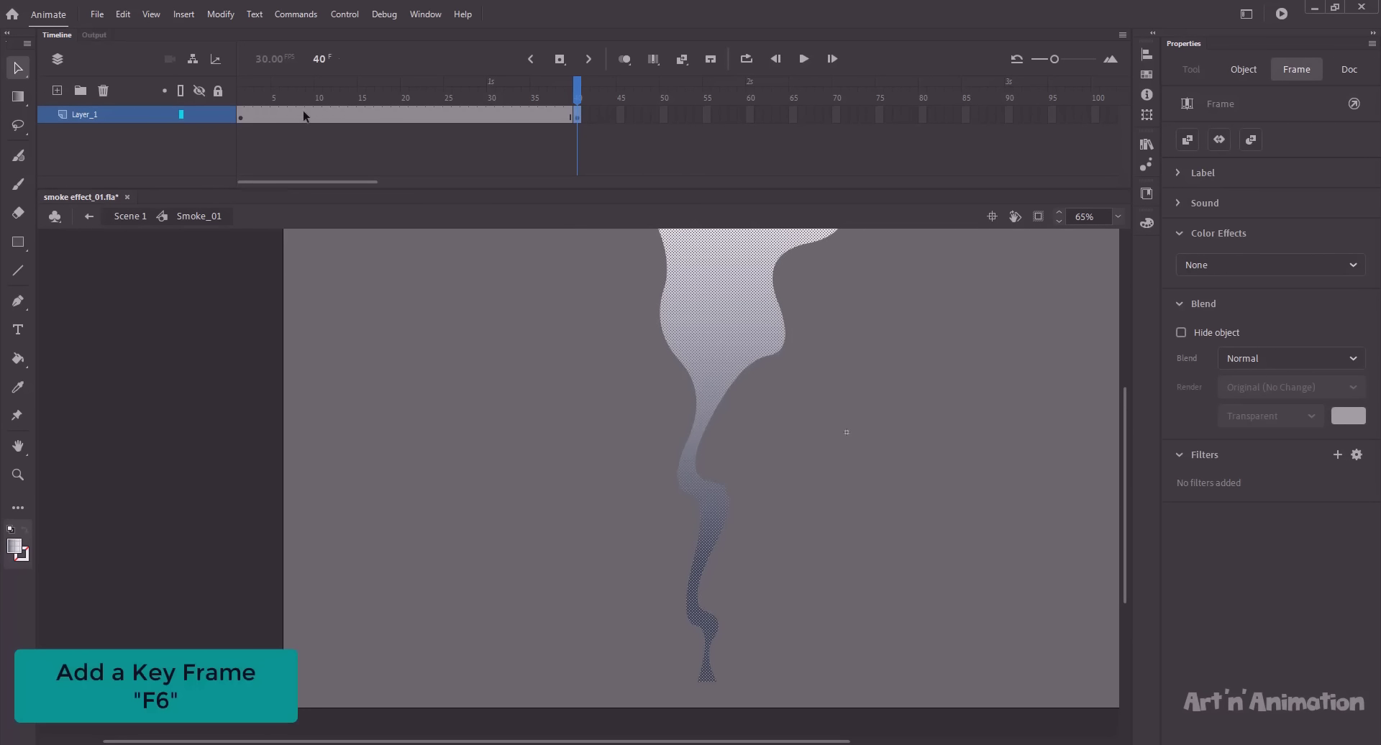
left_click_drag(303, 115, 395, 117)
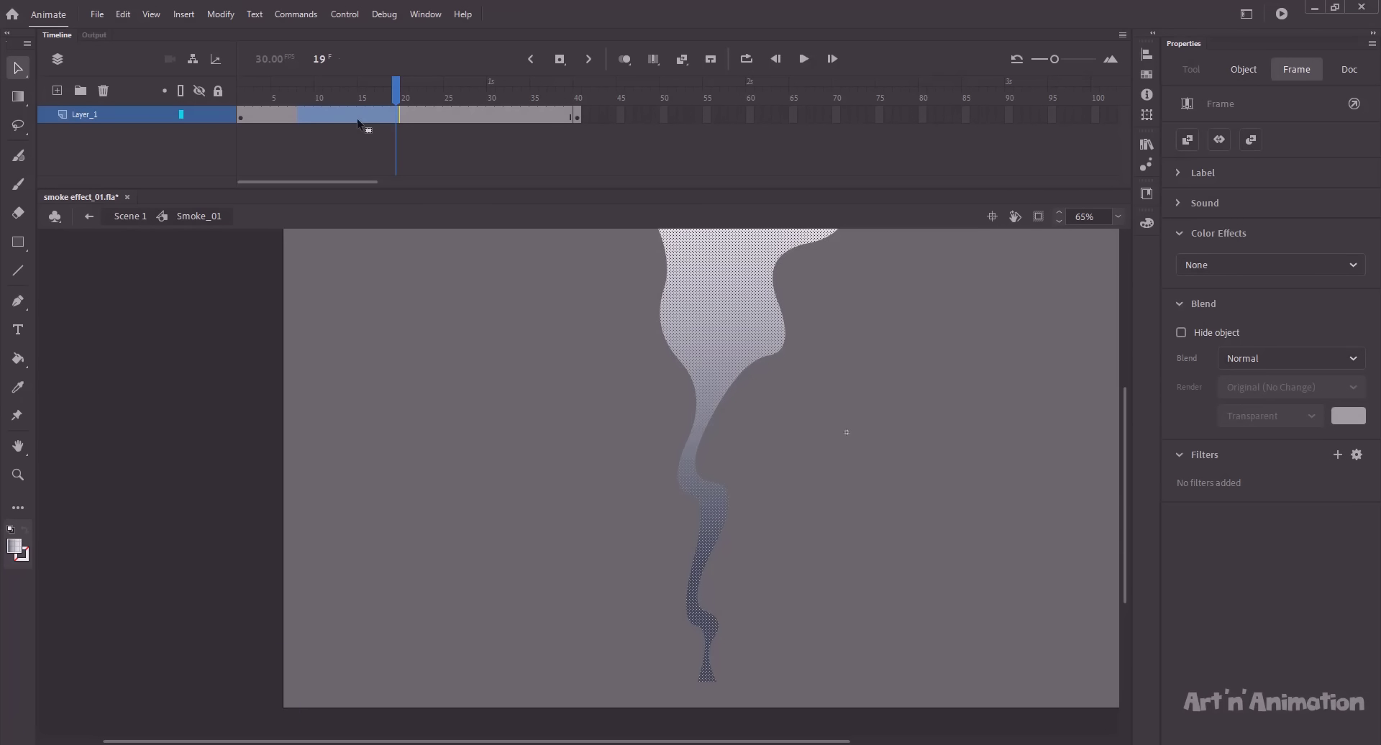
right_click(369, 112)
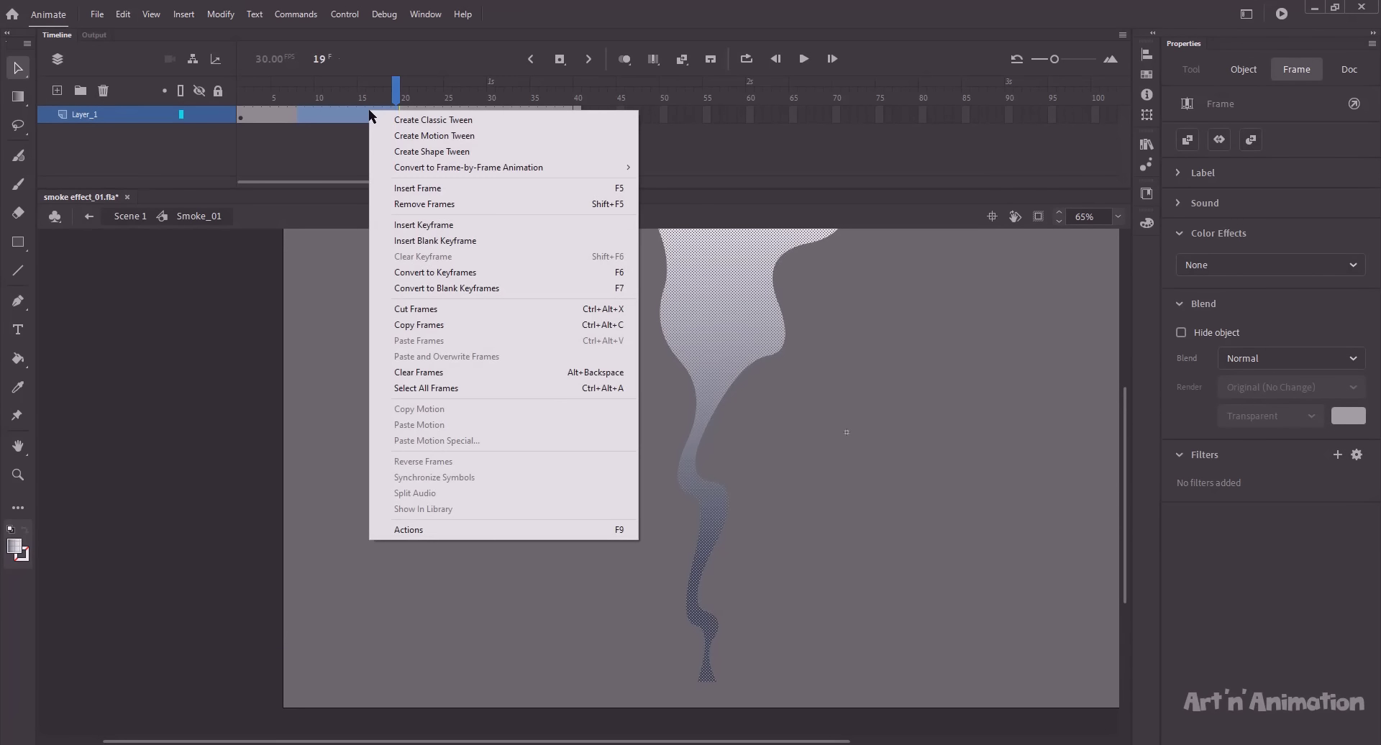